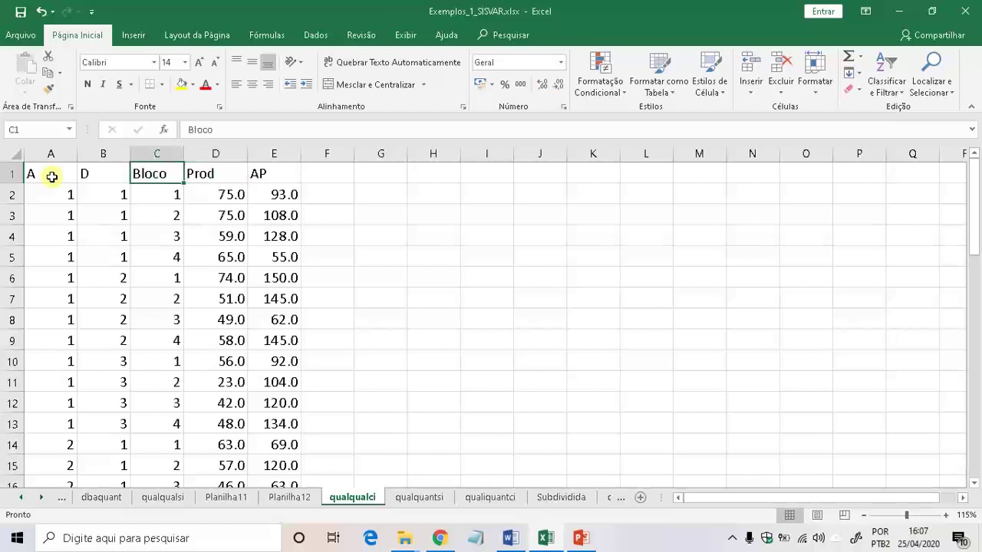
Step: Examine the four block levels in the Bloco column for the first treatment combination and the adjacent Prod value
key("Down")
key("shift+Down")
key("shift+Down")
key("shift+Down")
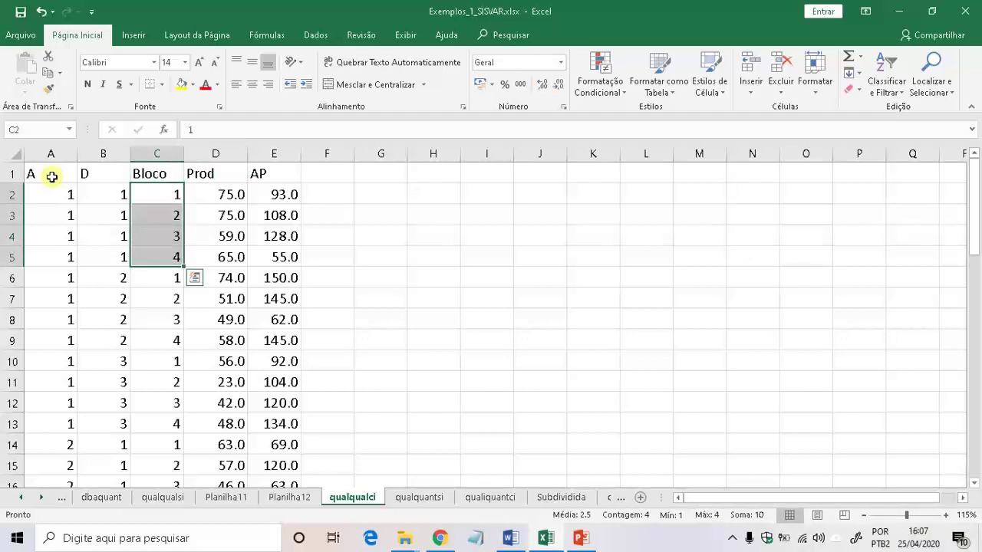
key("Right")
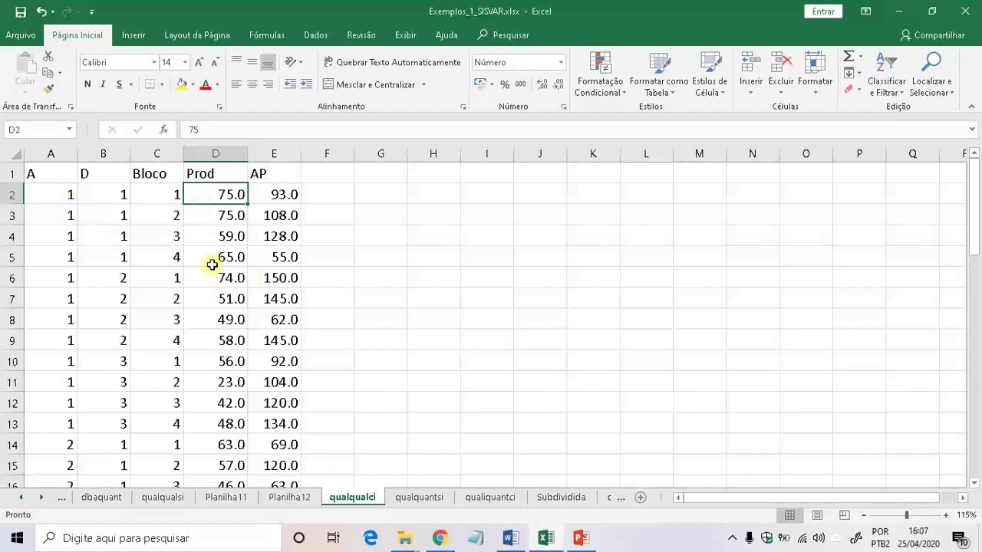
Step: Create a pivot table on a new sheet from the entire qualqualci data range
left_click(91, 229)
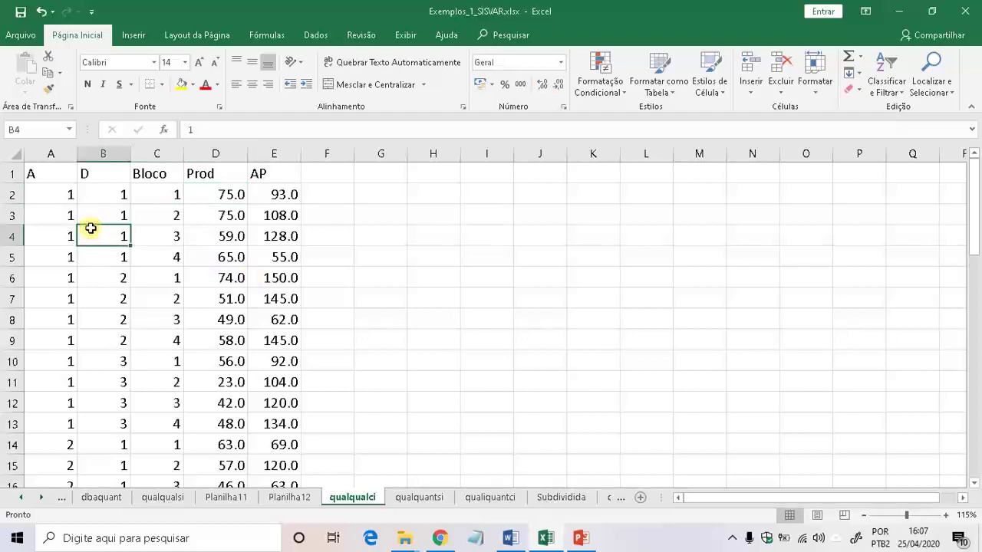
key("ctrl+a")
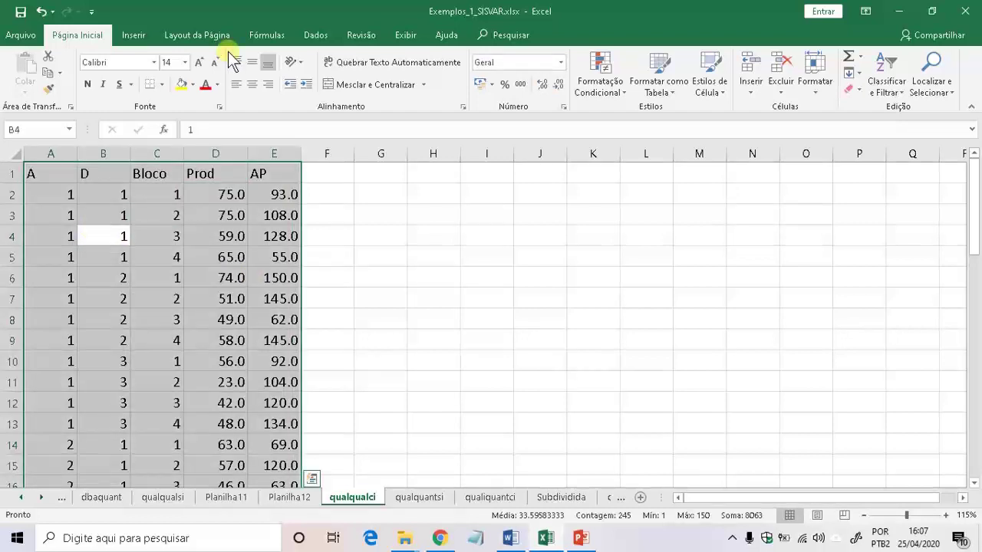
left_click(136, 35)
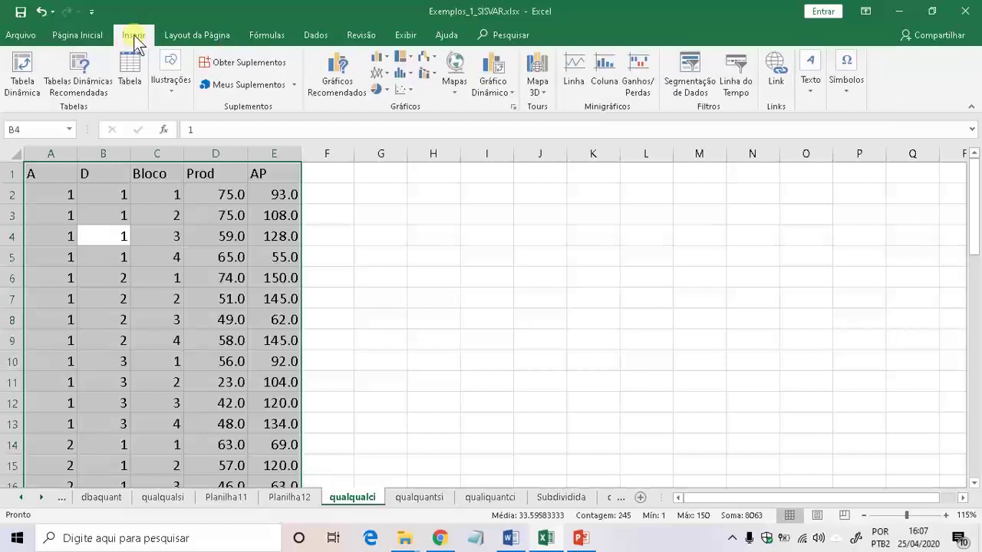
left_click(7, 72)
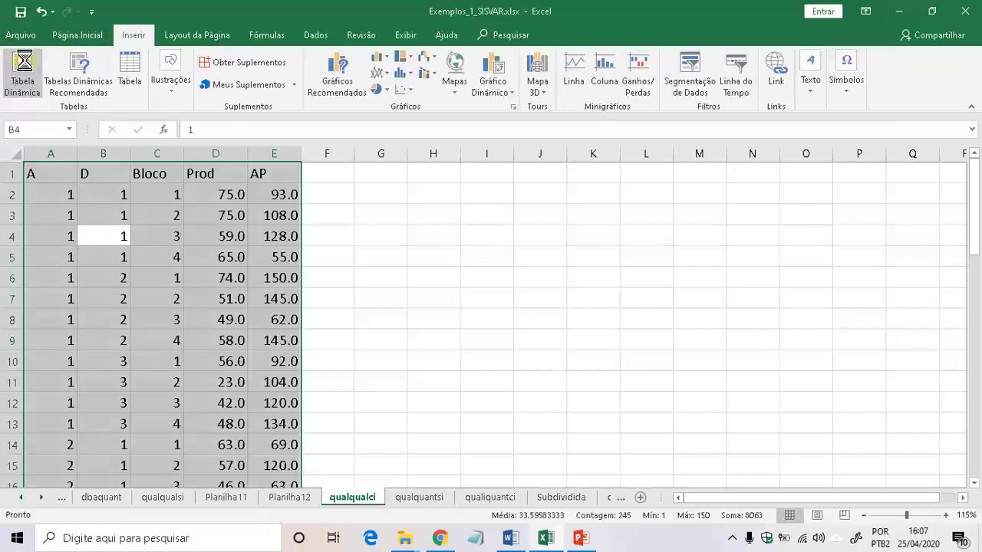
left_click(625, 420)
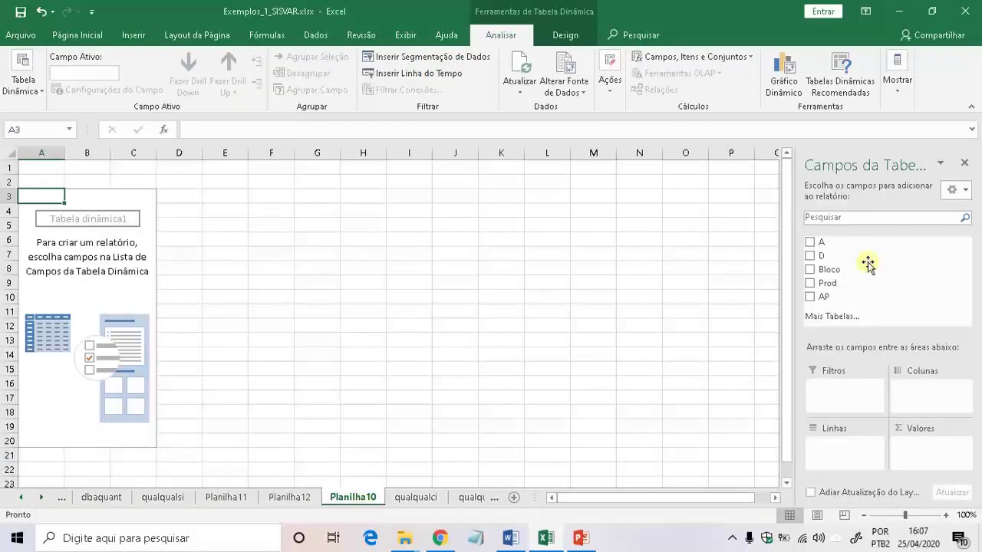
Step: Lay out the pivot table with A as rows, D as columns and Prod as values
left_click_drag(821, 243, 828, 446)
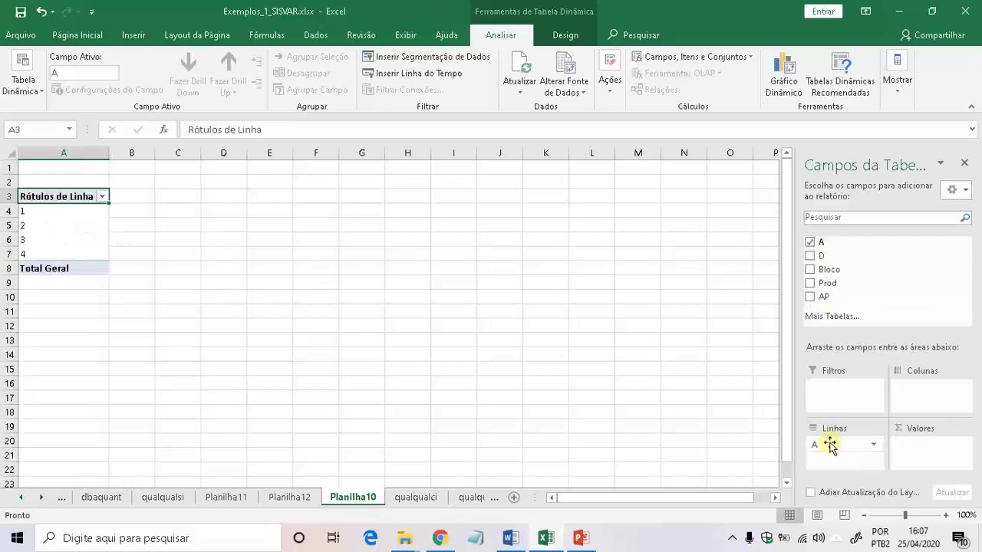
left_click_drag(825, 255, 930, 398)
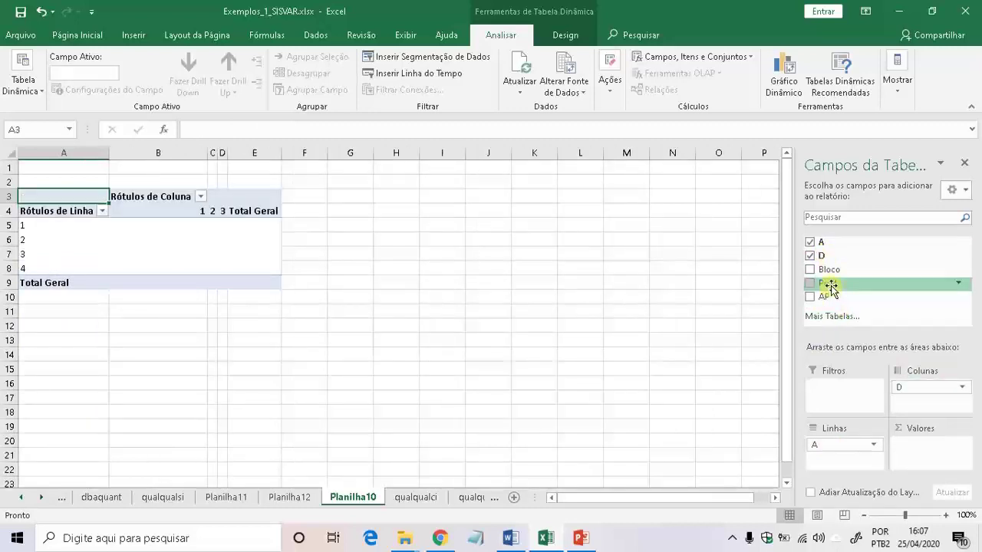
left_click_drag(829, 285, 924, 450)
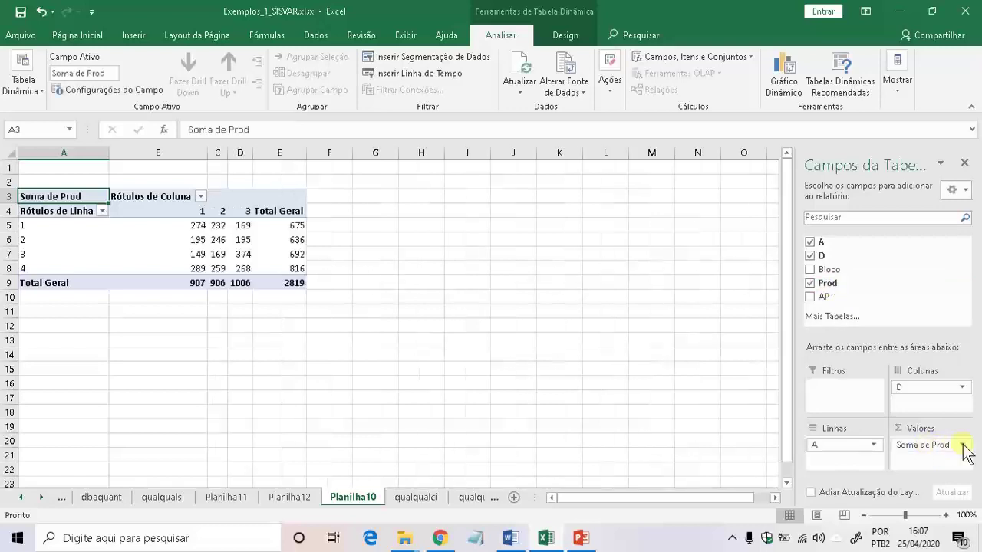
Step: Summarize the Prod value field by average (Média) instead of sum
left_click(957, 446)
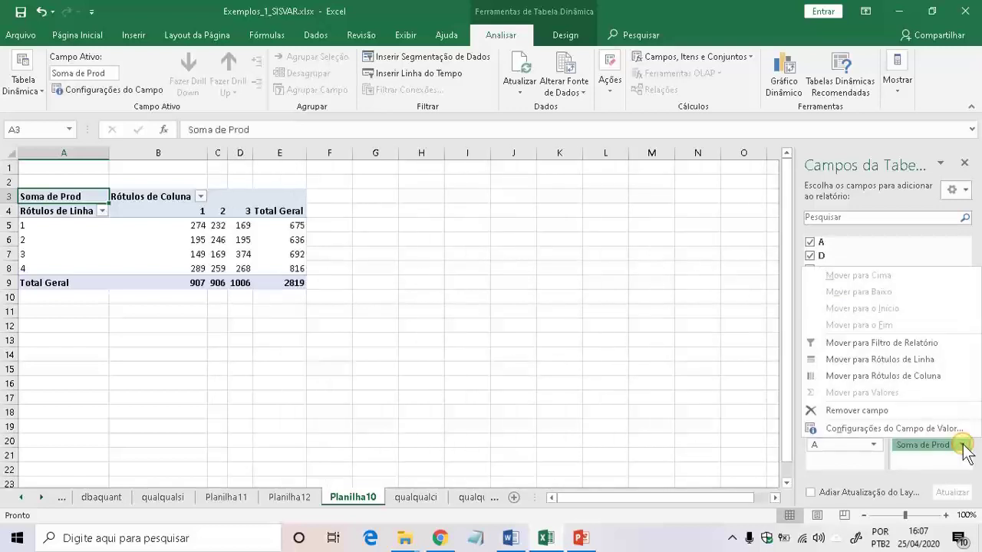
left_click(916, 428)
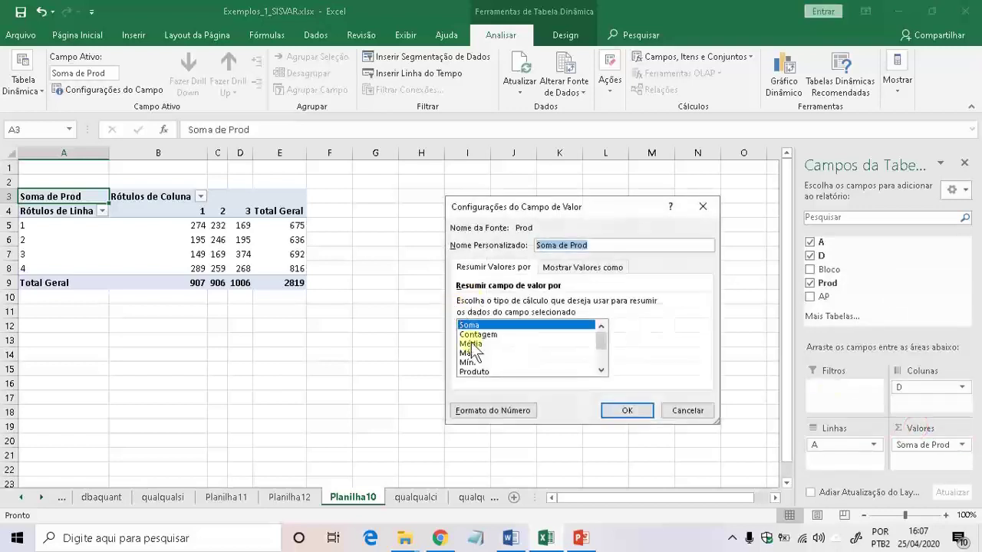
left_click(470, 344)
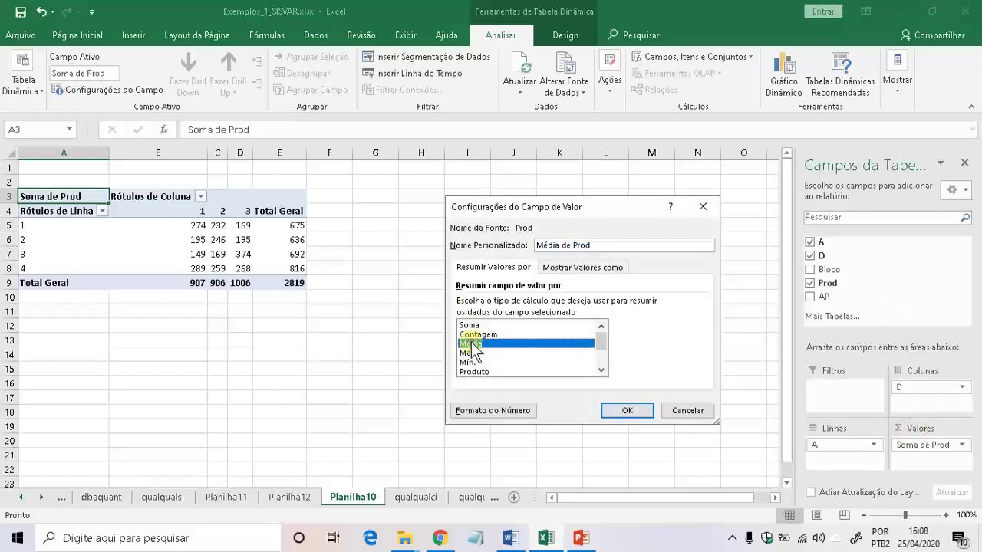
left_click(648, 414)
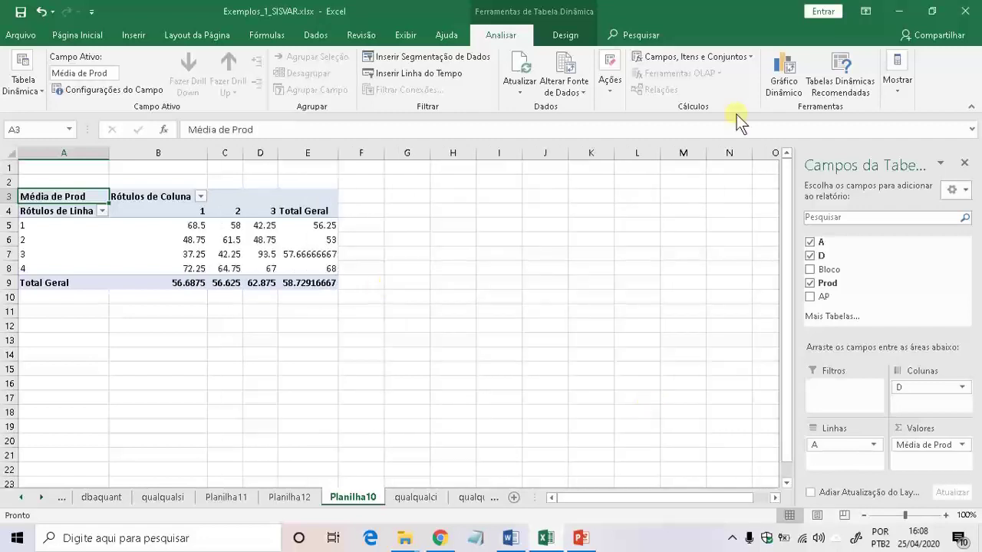
Step: Insert a clustered column pivot chart with Bloco as the legend series and D added below A on the category axis
left_click(782, 77)
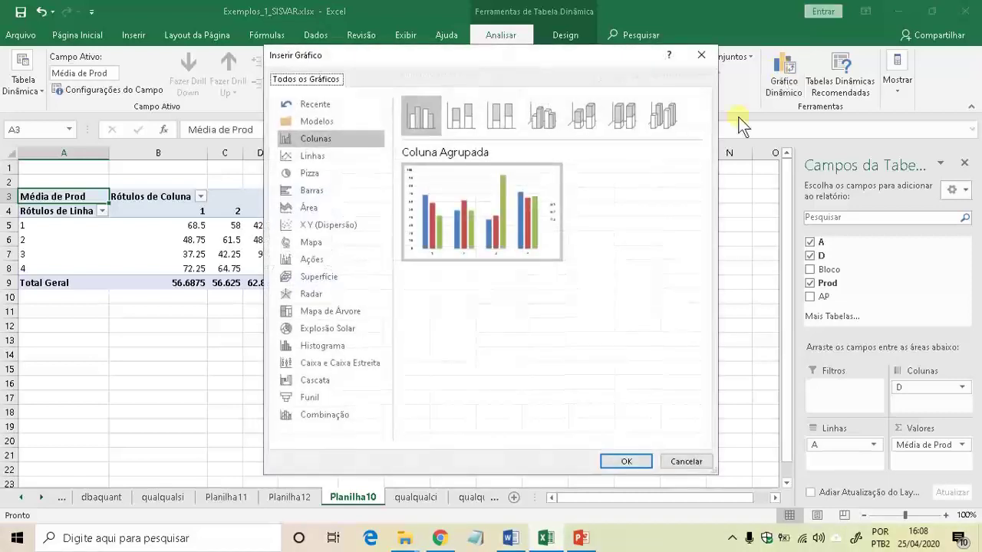
left_click(627, 461)
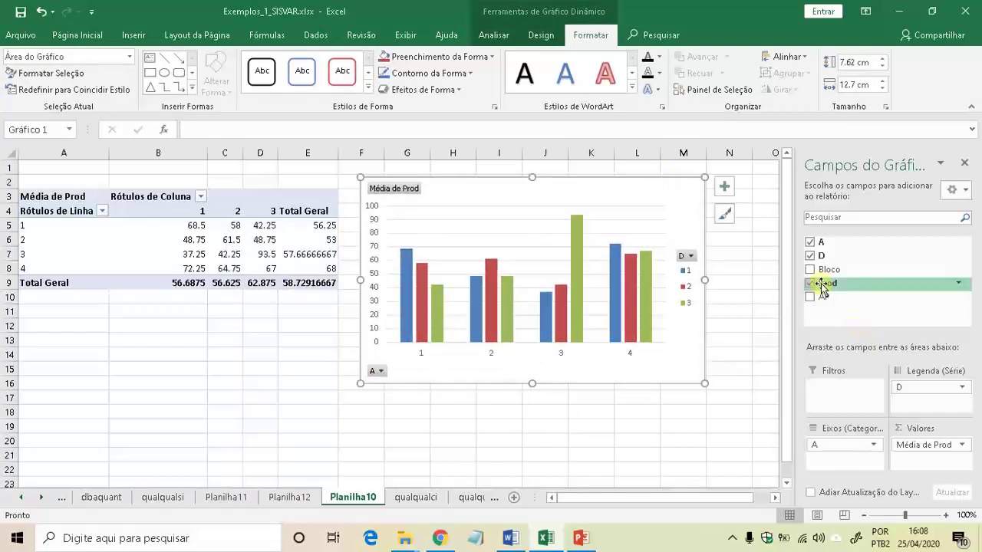
left_click_drag(827, 272, 908, 391)
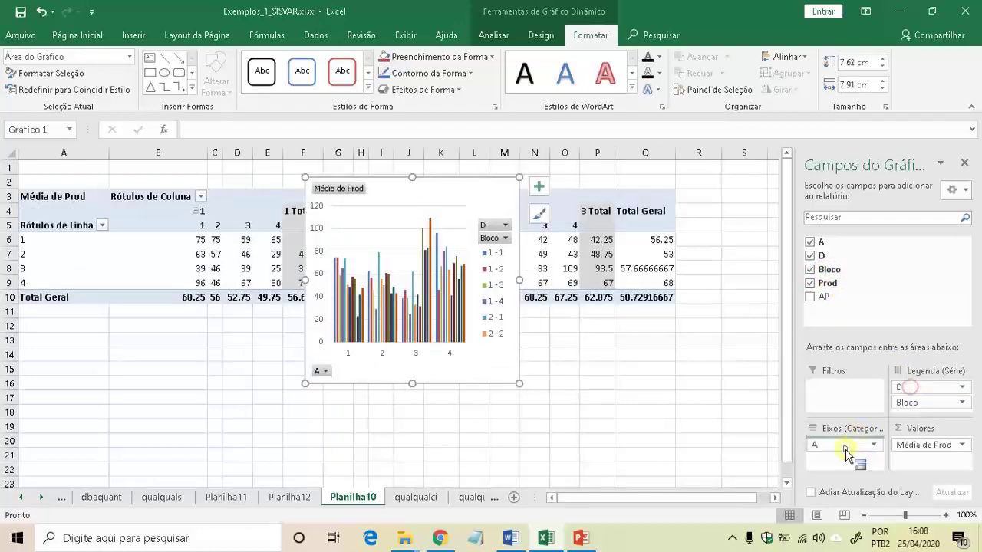
left_click_drag(847, 453, 846, 454)
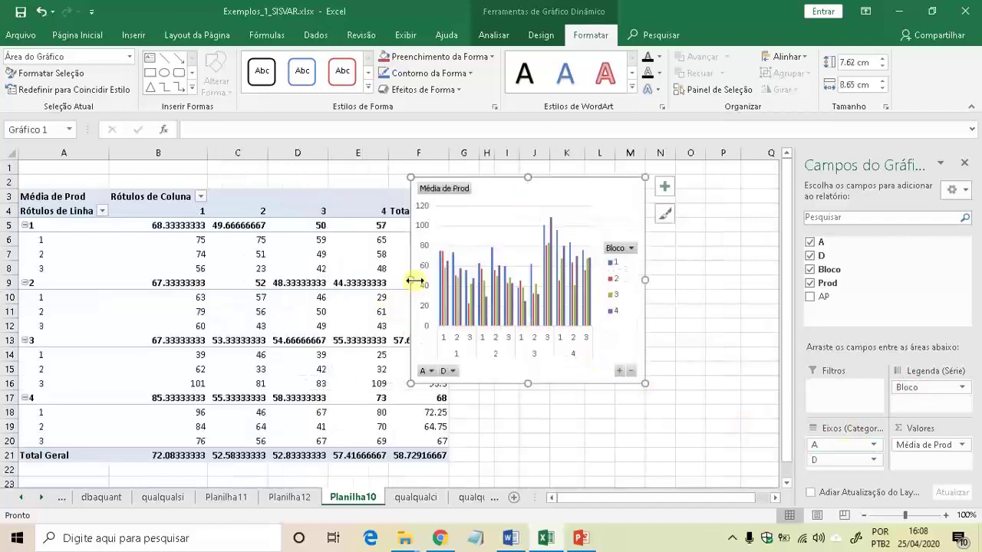
Step: Widen the pivot chart on both sides to about 26 cm and inspect individual block bars
left_click_drag(414, 282, 43, 279)
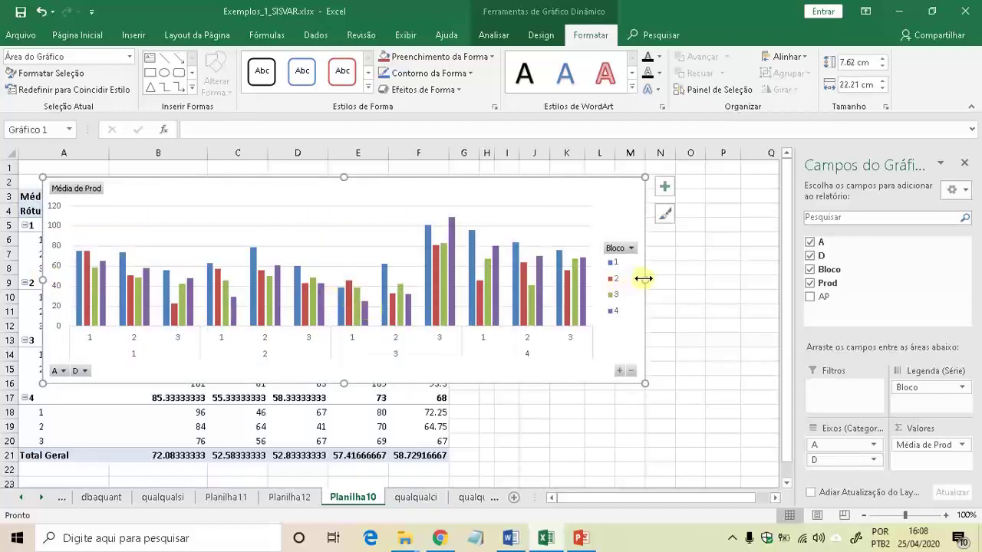
left_click_drag(642, 279, 747, 279)
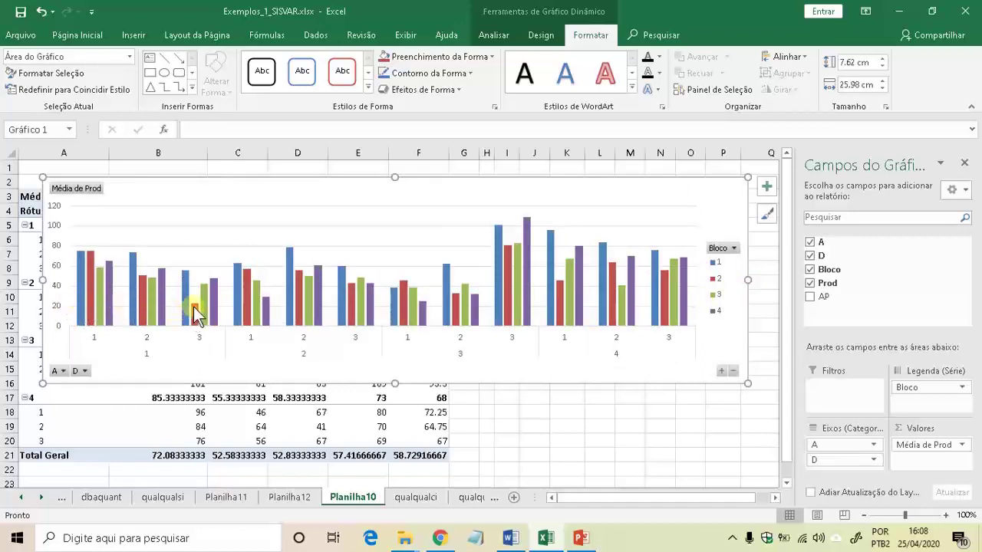
mouse_move(196, 310)
mouse_move(527, 219)
Step: Replace the Prod average with the AP field in the pivot chart's values and inspect its bars
left_click_drag(943, 446, 697, 438)
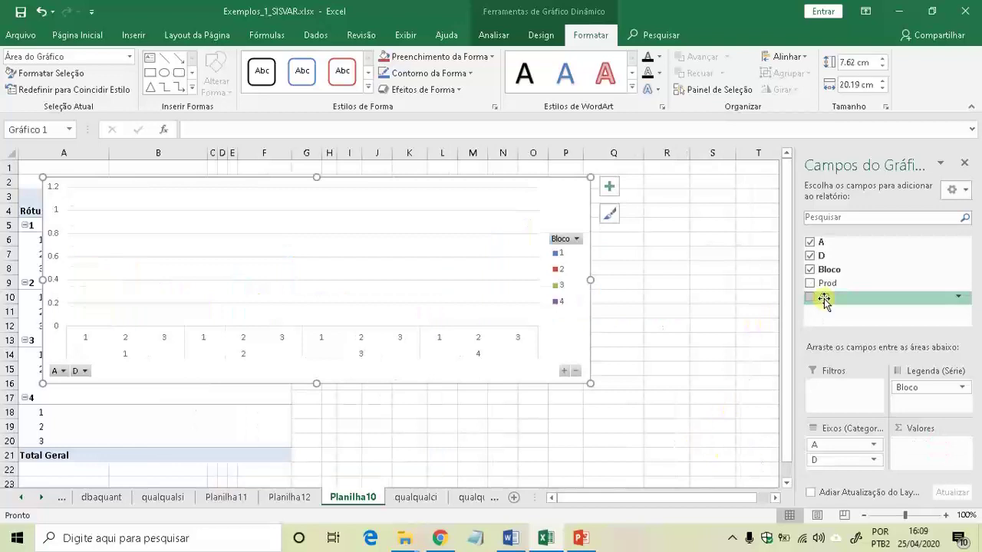
left_click_drag(823, 300, 925, 448)
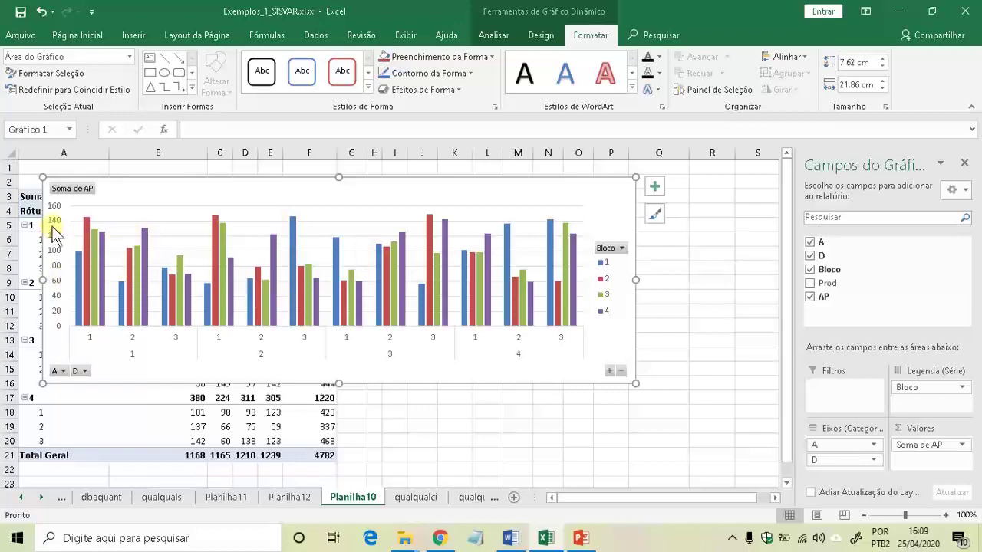
mouse_move(87, 227)
Step: Return to the qualqualci sheet and examine the factor columns A and D from their headers to their last rows
left_click(417, 497)
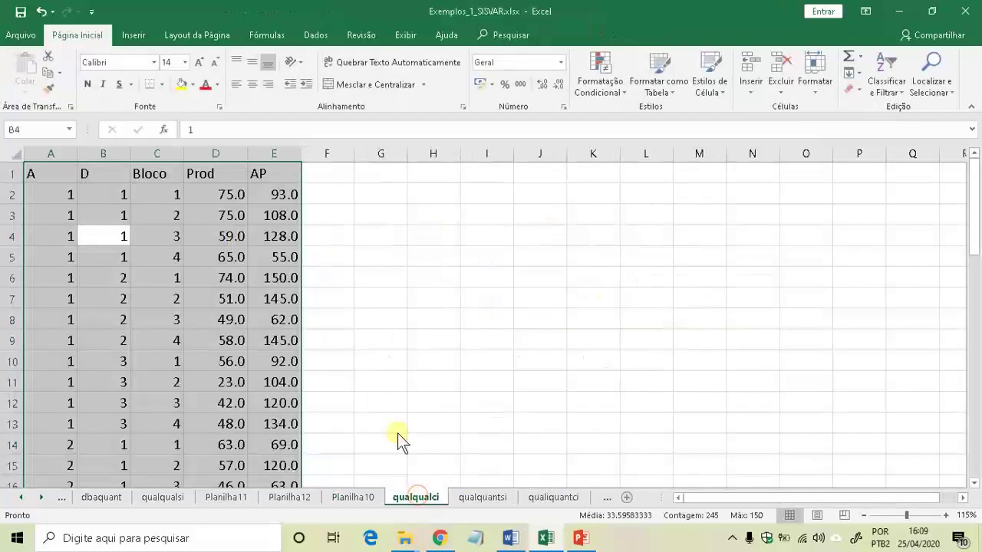
left_click(173, 310)
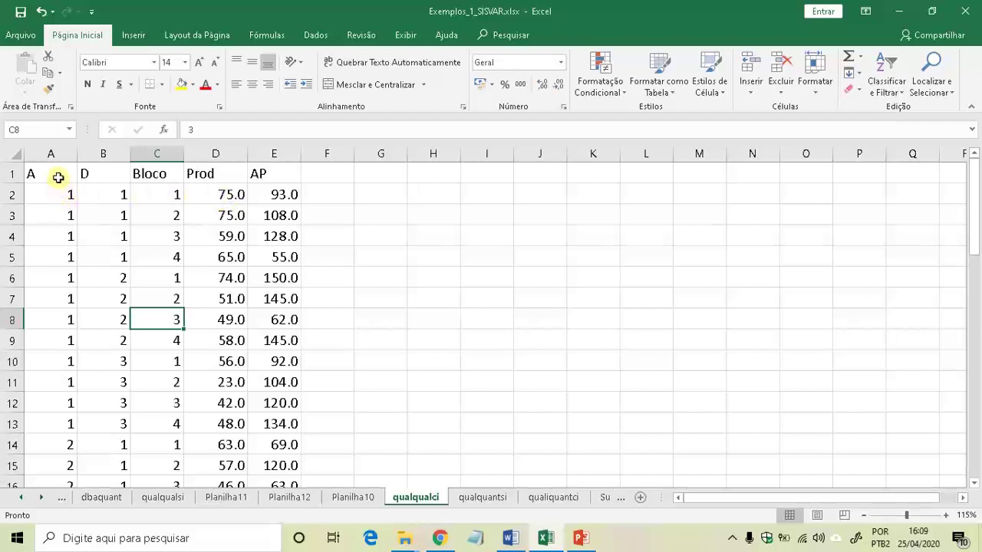
left_click_drag(56, 174, 90, 171)
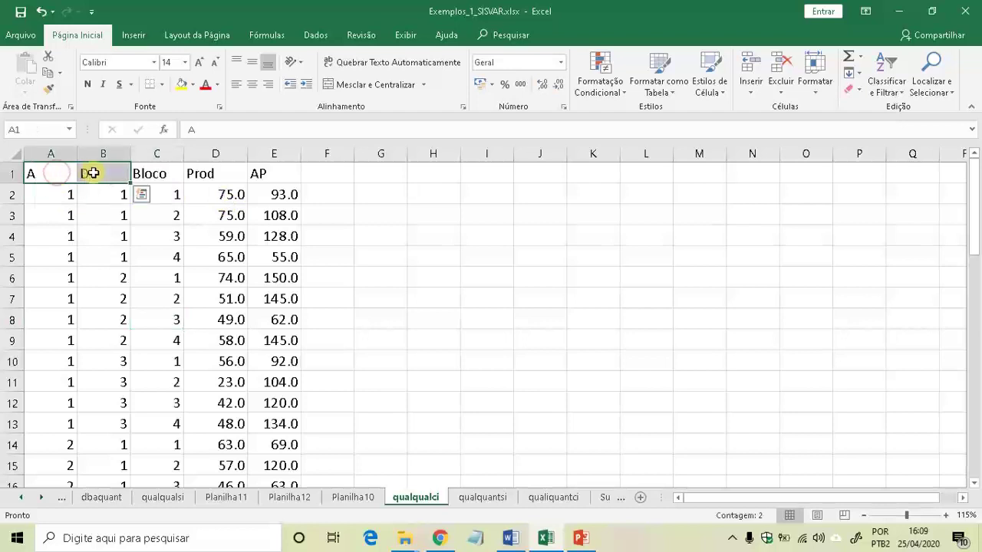
left_click(50, 195)
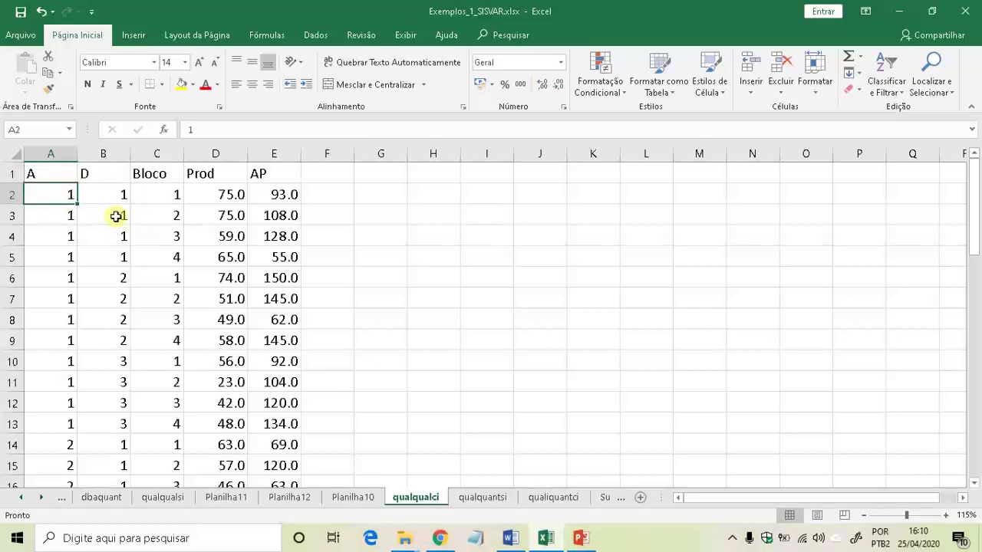
key("ctrl+Down")
key("ctrl+Up")
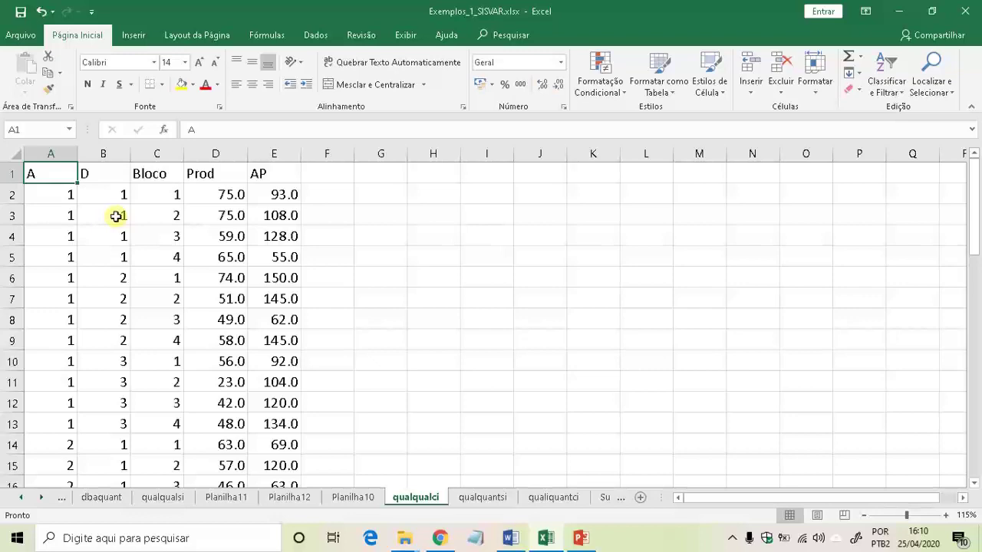
key("ctrl+Down")
key("ctrl+Up")
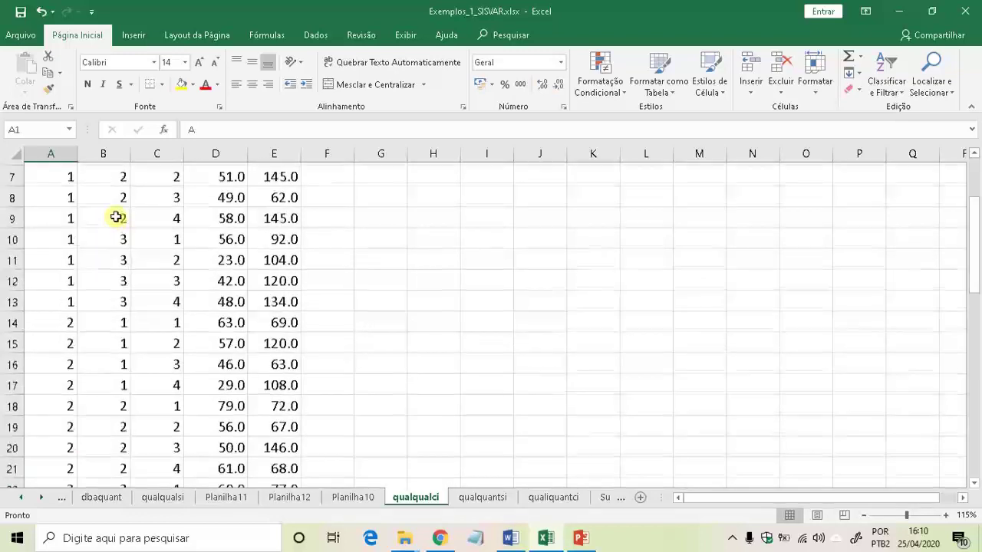
key("Right")
key("Down")
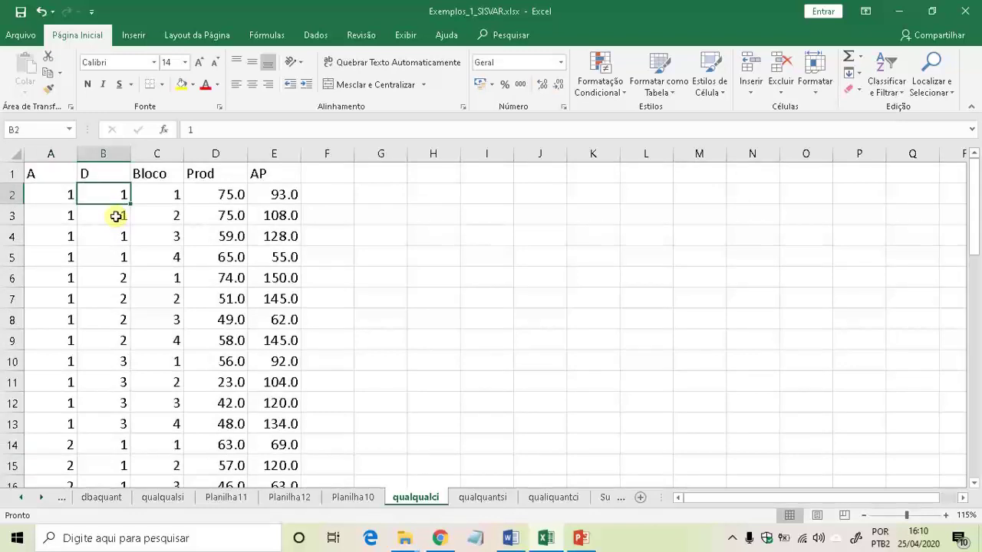
key("ctrl+Down")
key("Up")
key("ctrl+Up")
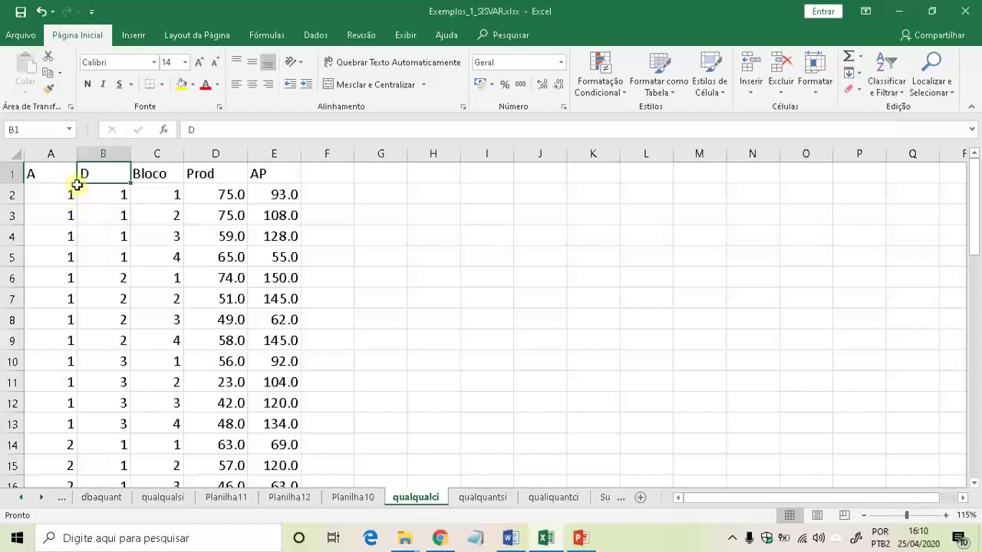
left_click_drag(63, 154, 84, 153)
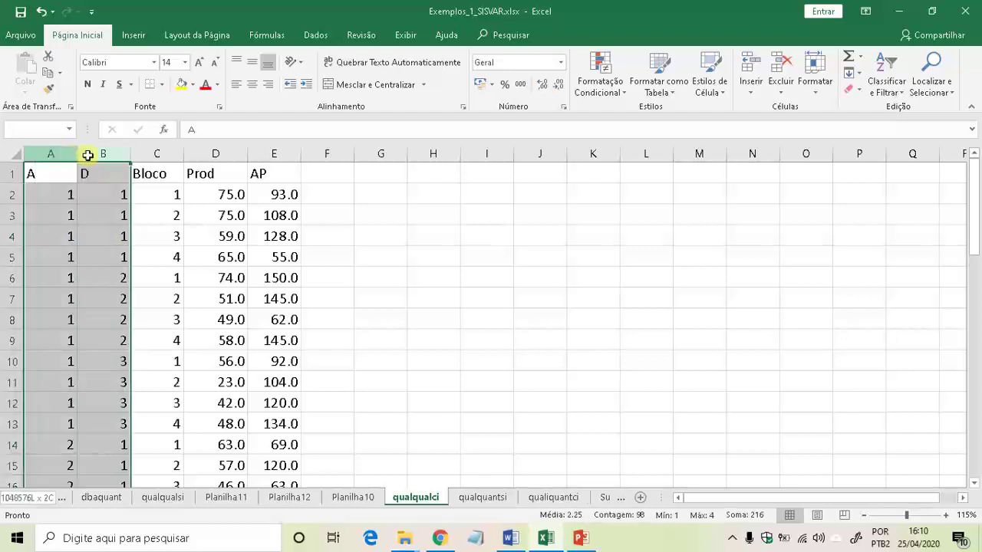
Step: Select the whole data table on the qualqualci sheet and start its export with the Save As DBF add-in
left_click(210, 194)
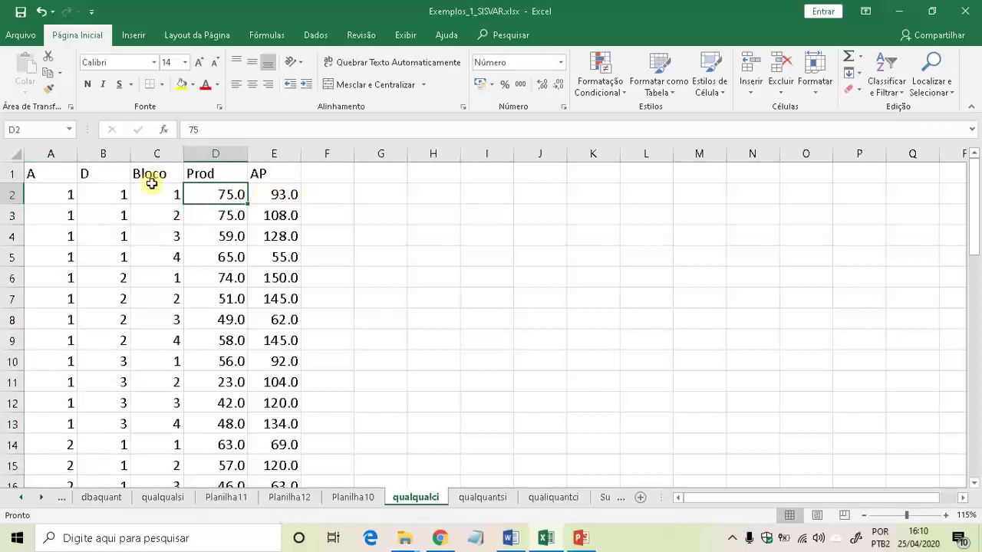
key("ctrl+a")
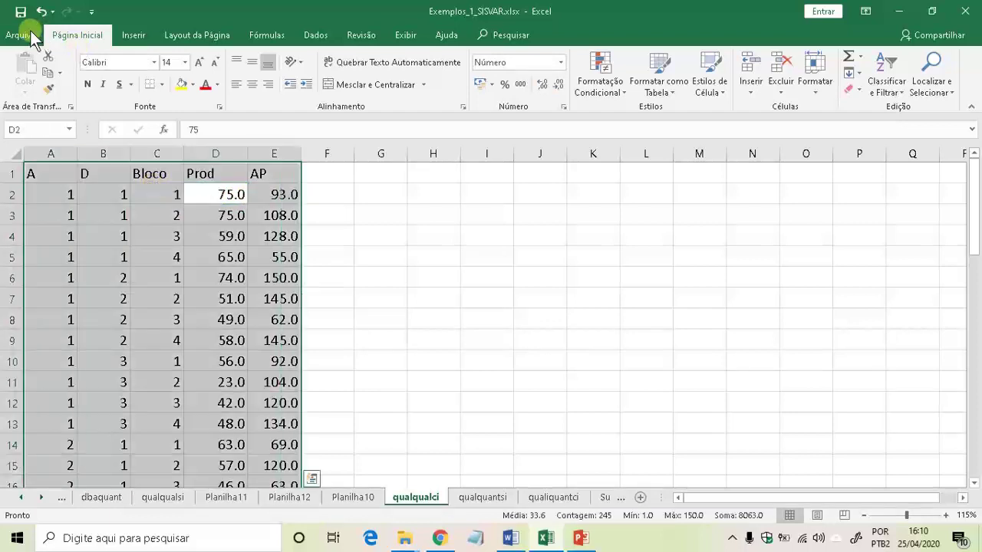
left_click(23, 36)
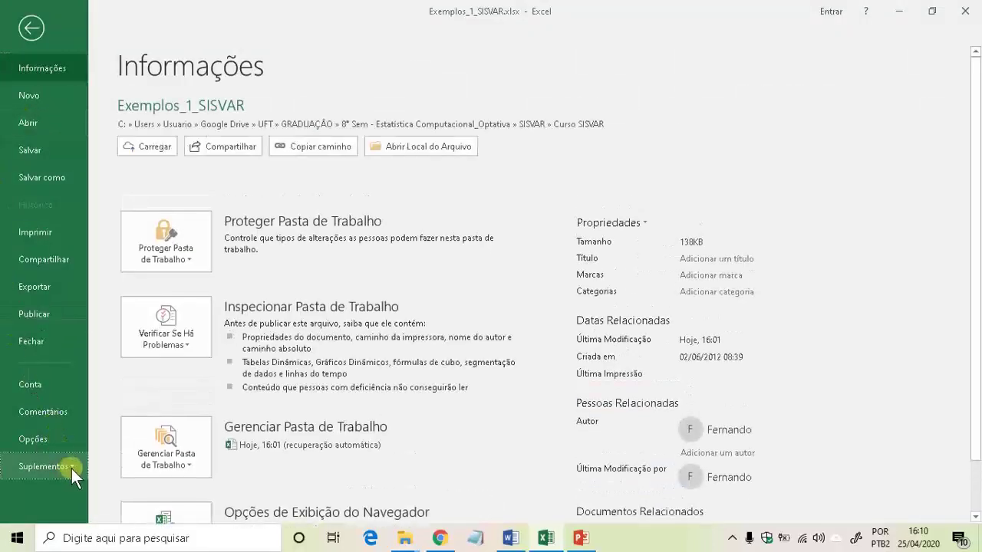
left_click(72, 468)
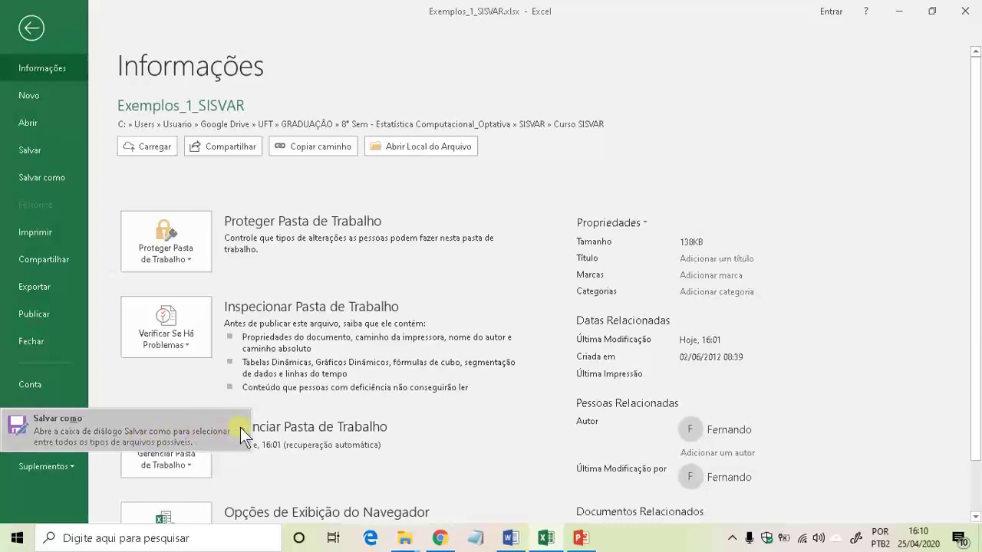
mouse_move(240, 427)
key("Escape")
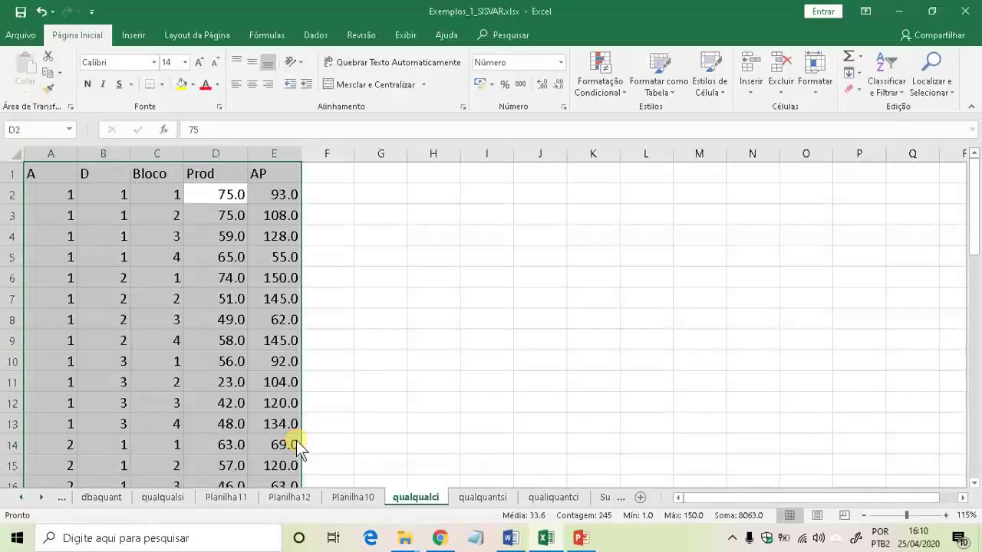
key("F12")
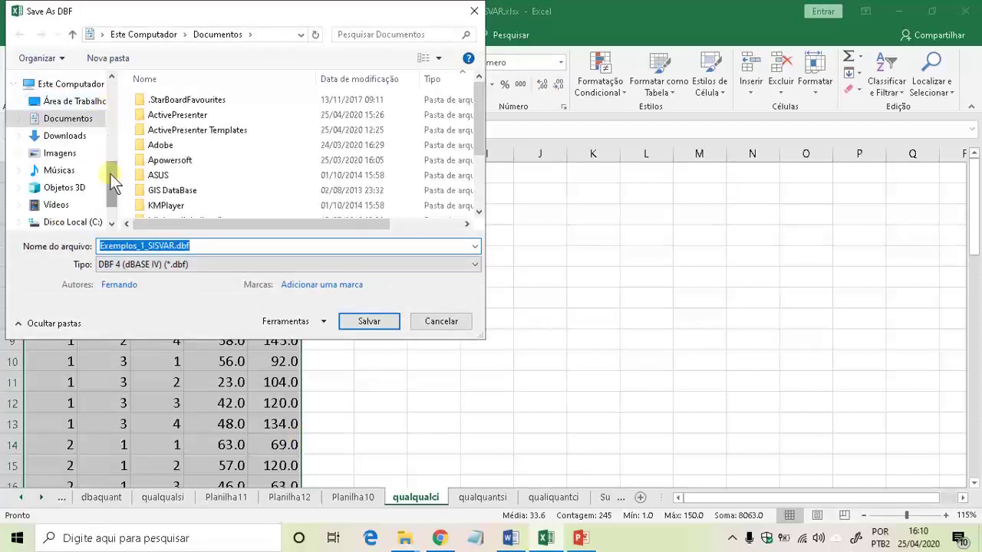
Step: Save the selected data in the ARQSISVAR folder as fatorial1.dbf in DBF 4 (dBASE IV) format
left_click_drag(110, 173, 112, 118)
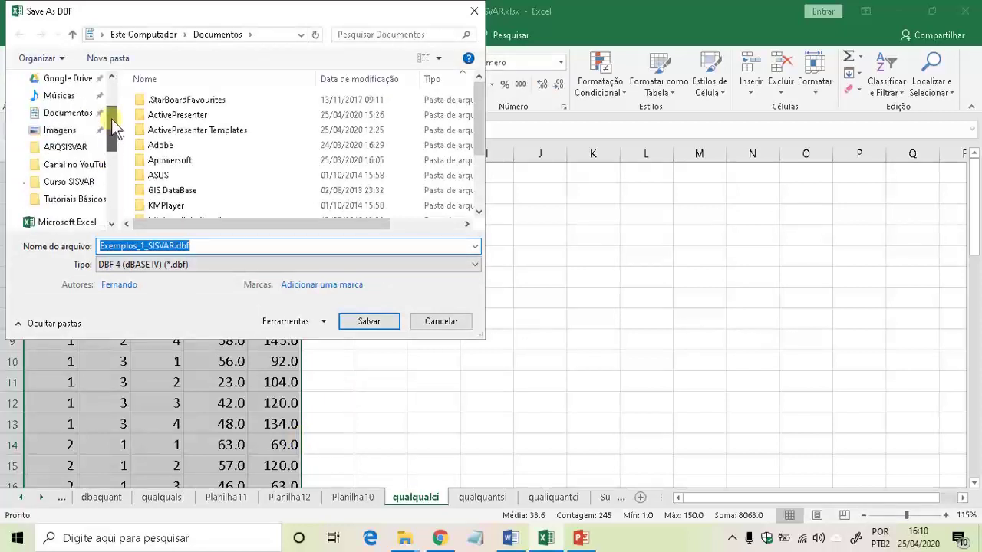
left_click(69, 151)
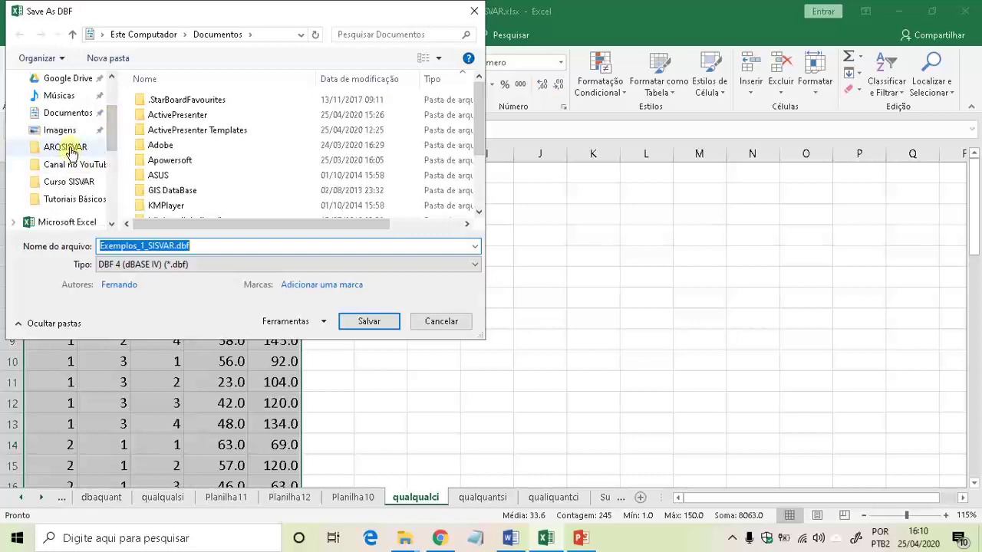
left_click(69, 151)
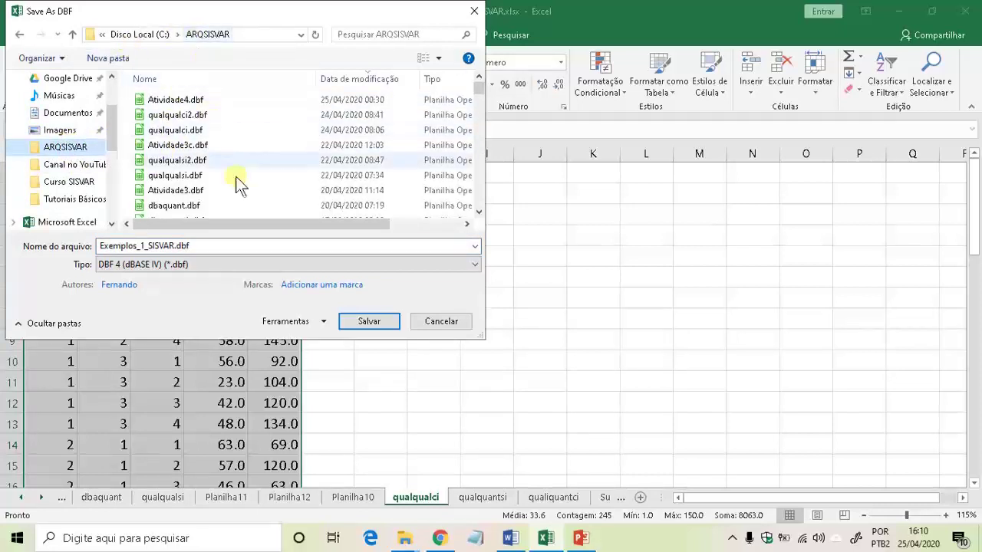
double_click(204, 246)
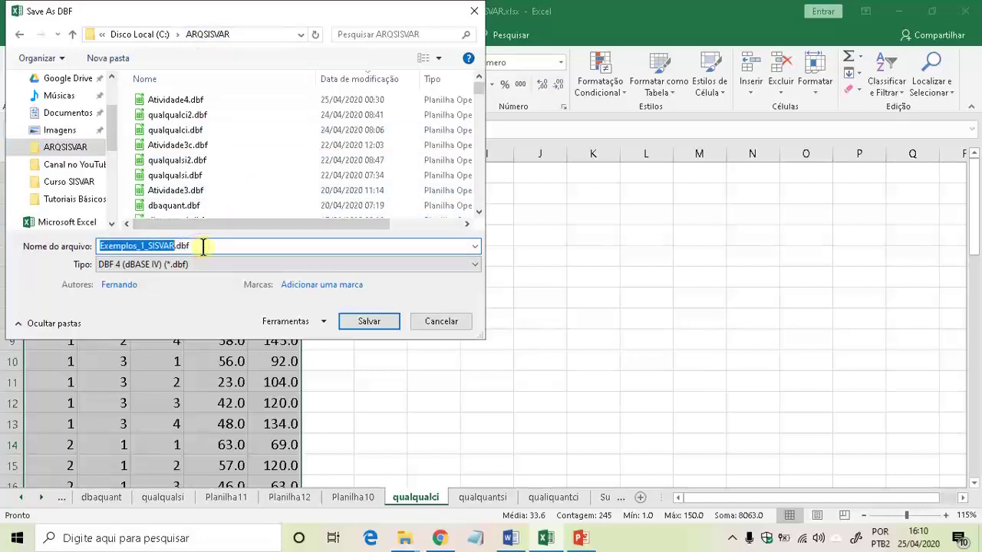
type("fat")
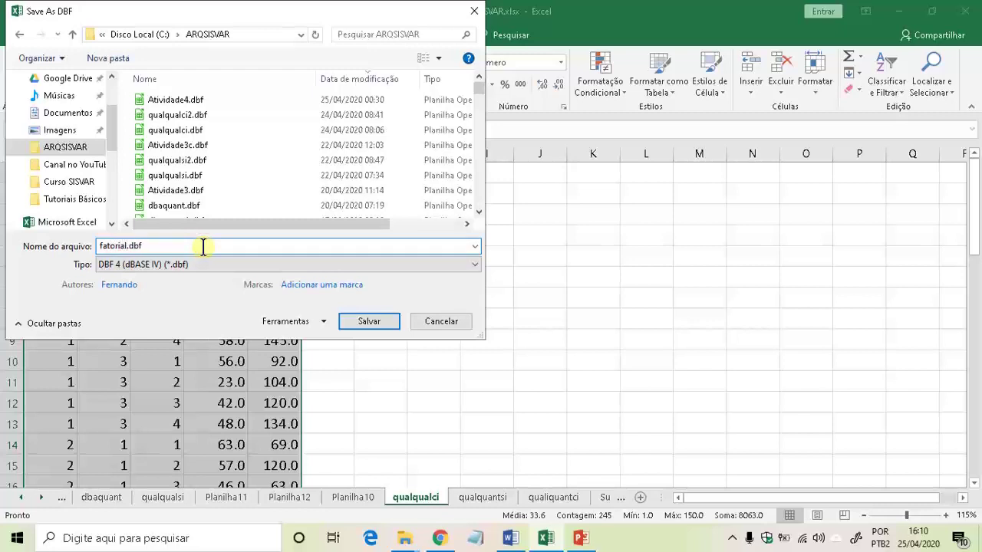
type("orial1")
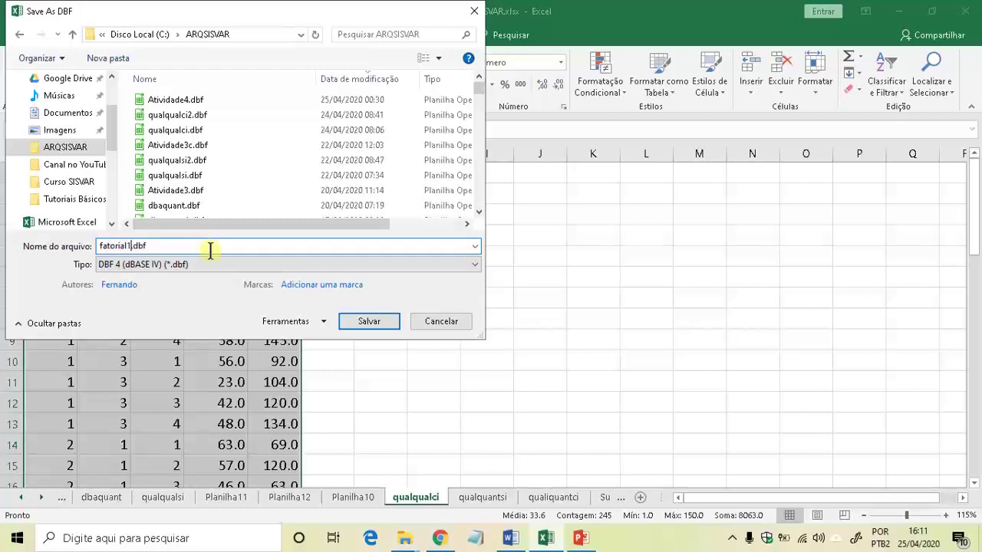
left_click(368, 323)
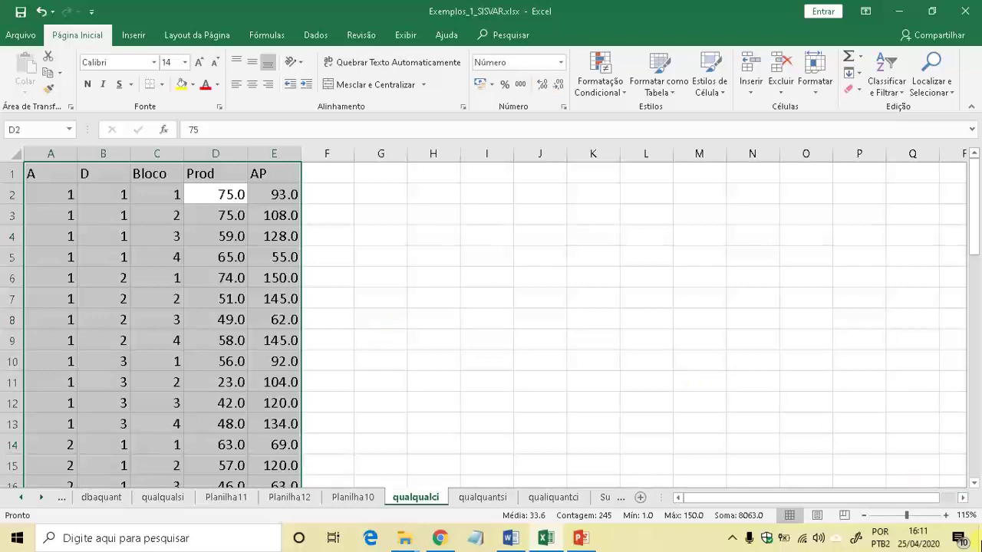
Step: Launch Sisvar from the desktop and start an Anova analysis
left_click(978, 537)
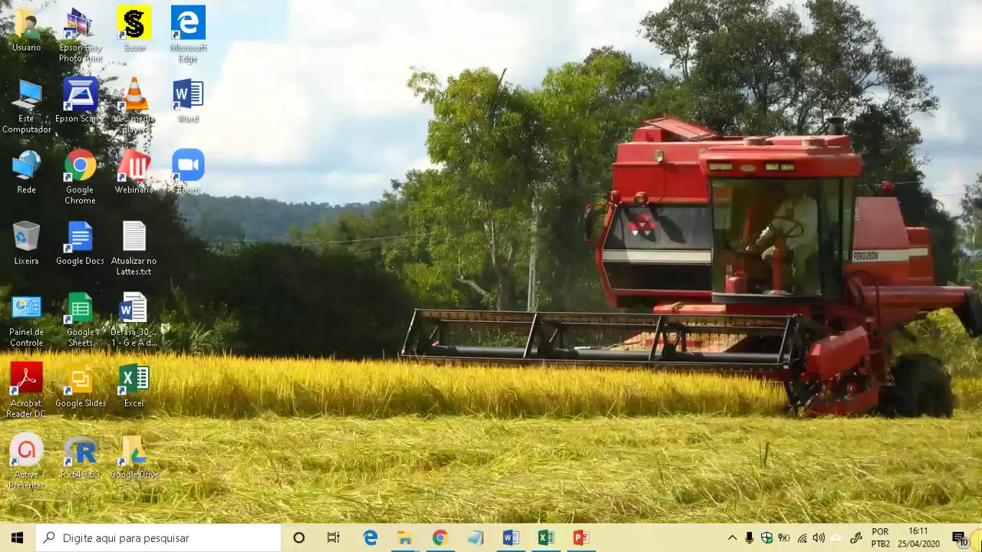
double_click(134, 29)
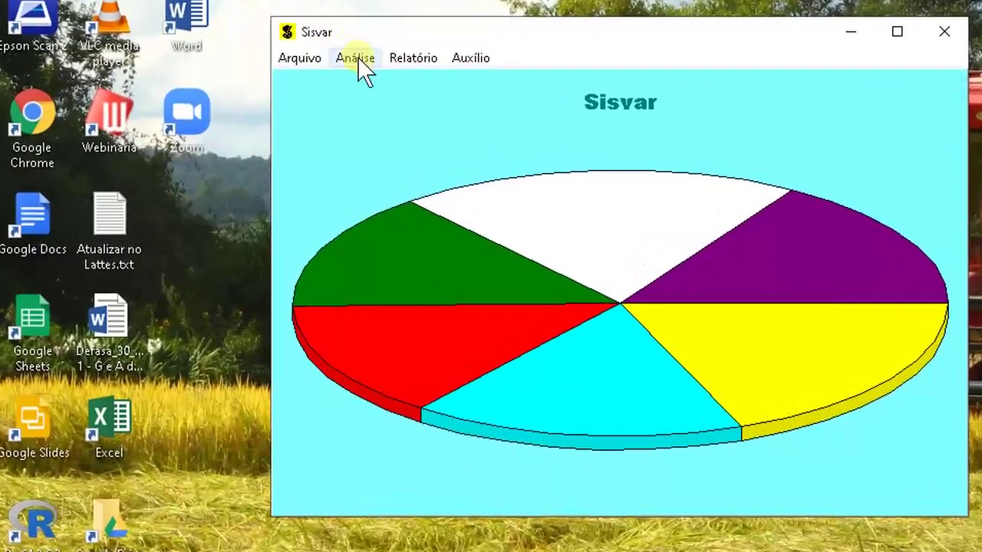
left_click(358, 60)
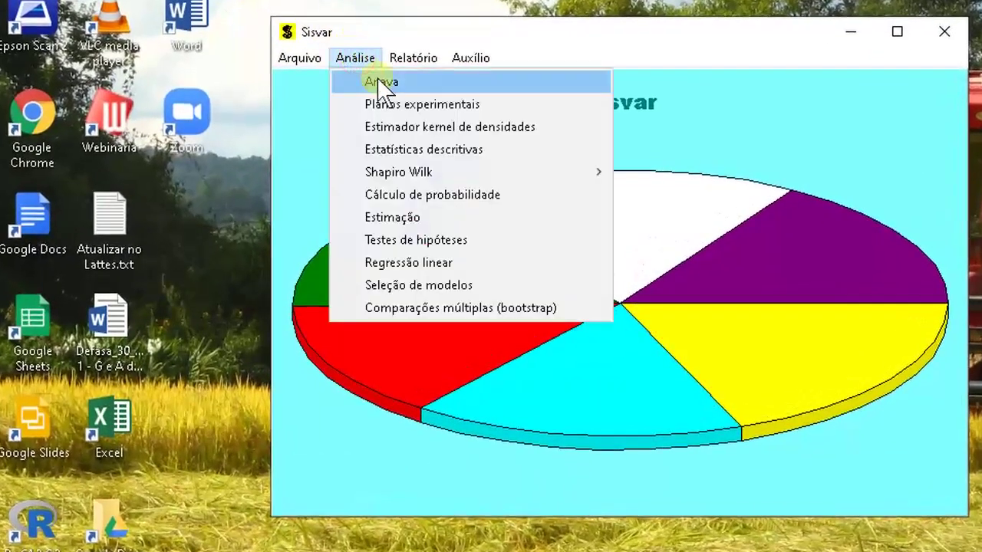
left_click(379, 81)
Step: Load fatorial1.dbf from the ARQSISVAR folder into the analysis of variance table
left_click(775, 169)
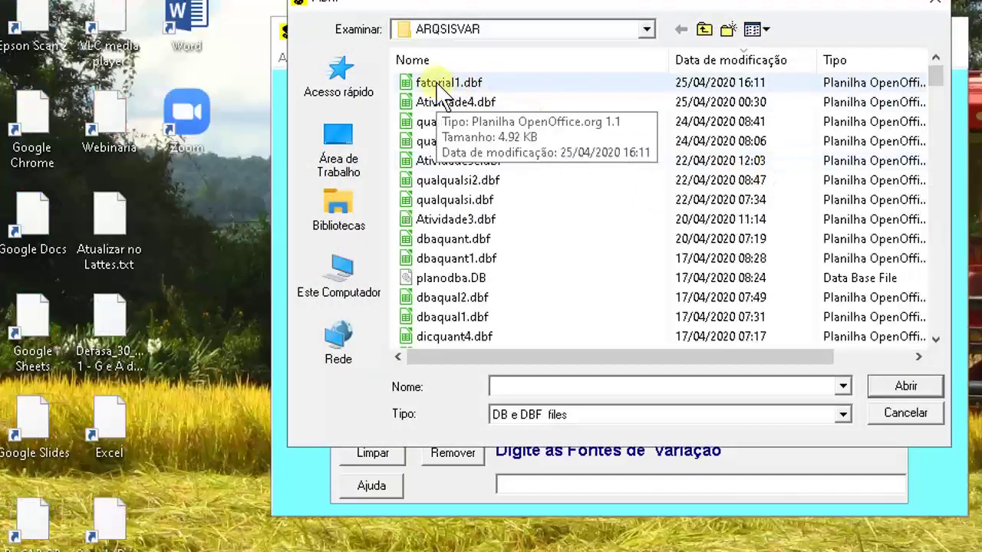
left_click(441, 84)
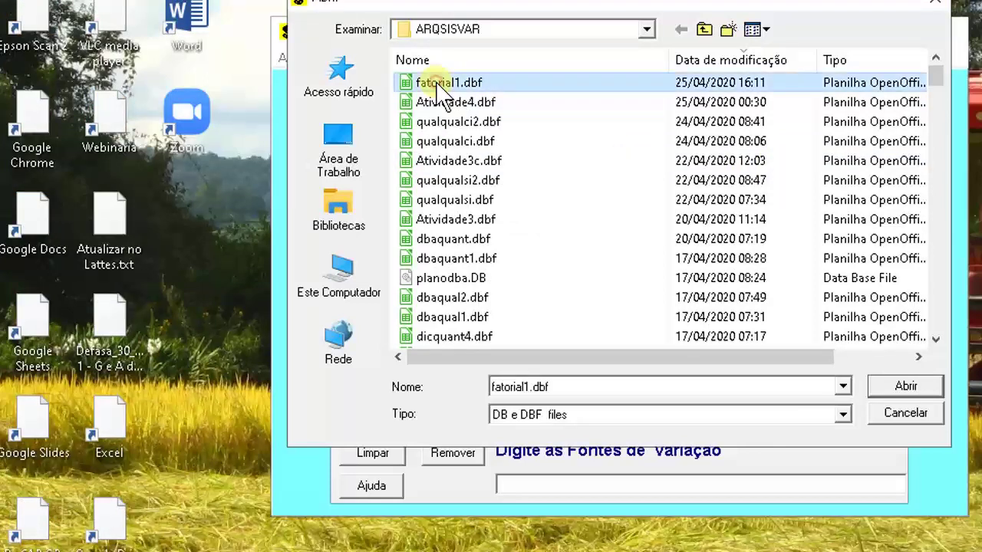
left_click(893, 387)
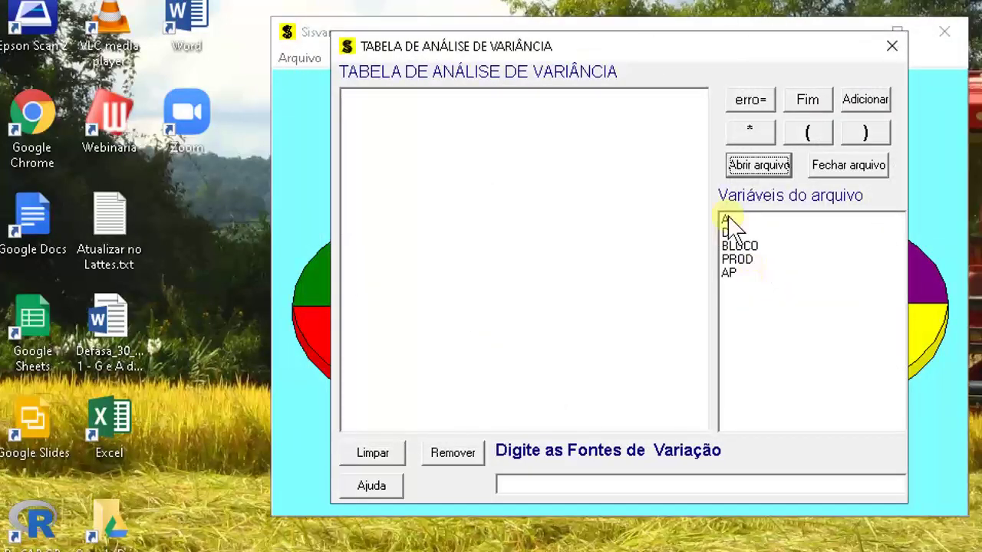